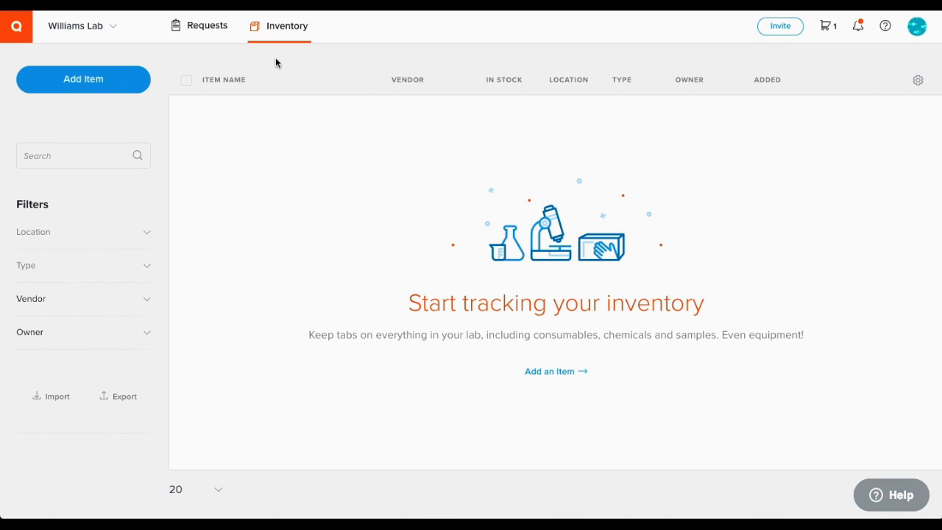
Step: Peek at the lab group list and the import items options, dismissing both without changes
{"action": "left_click", "coordinate": [115, 31]}
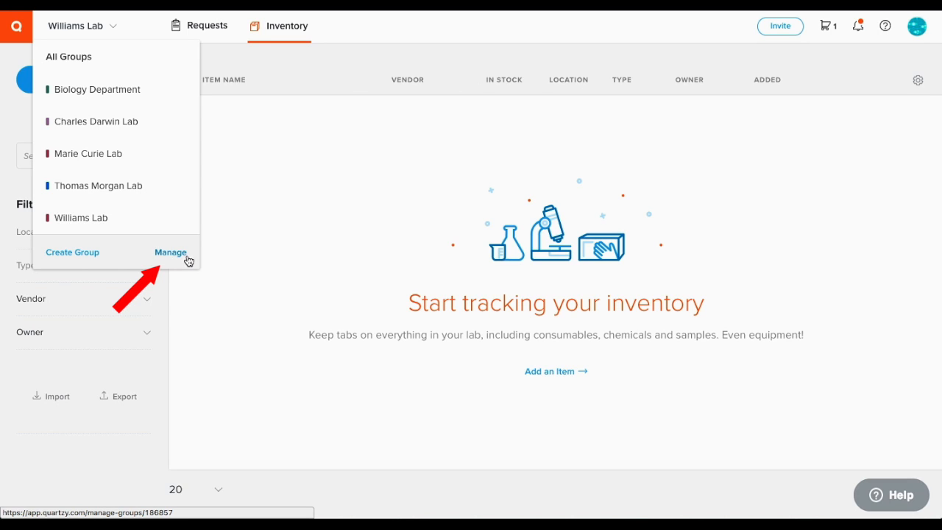
{"action": "left_click", "coordinate": [231, 260]}
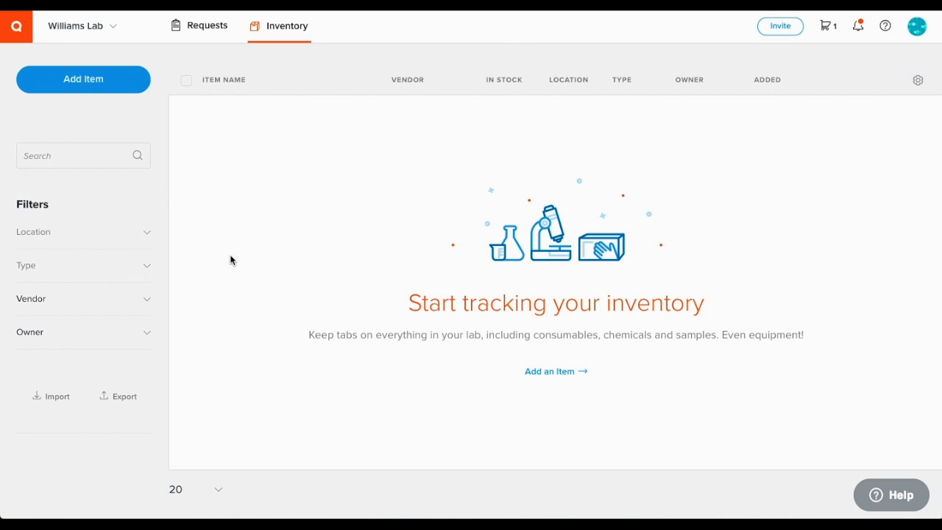
{"action": "left_click", "coordinate": [59, 396]}
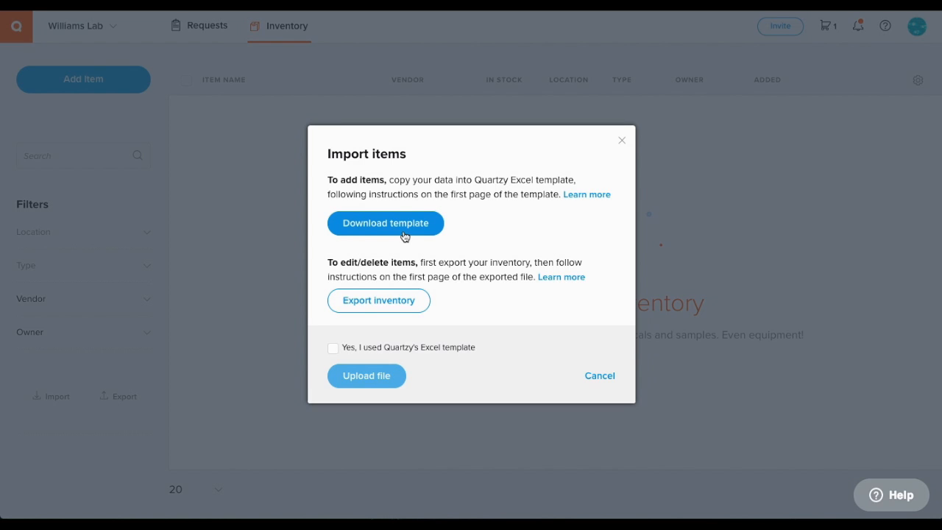
{"action": "left_click", "coordinate": [622, 140]}
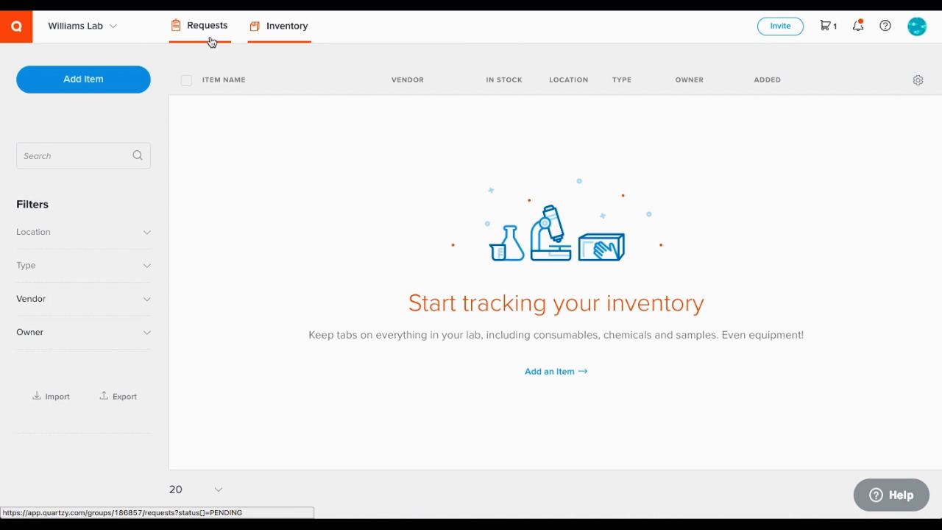
Step: Start a new item with vendor Abcam and catalog ab34062, auto-filling SLAM / CD150 Antibody [9D1], 125 ug
{"action": "left_click", "coordinate": [125, 86]}
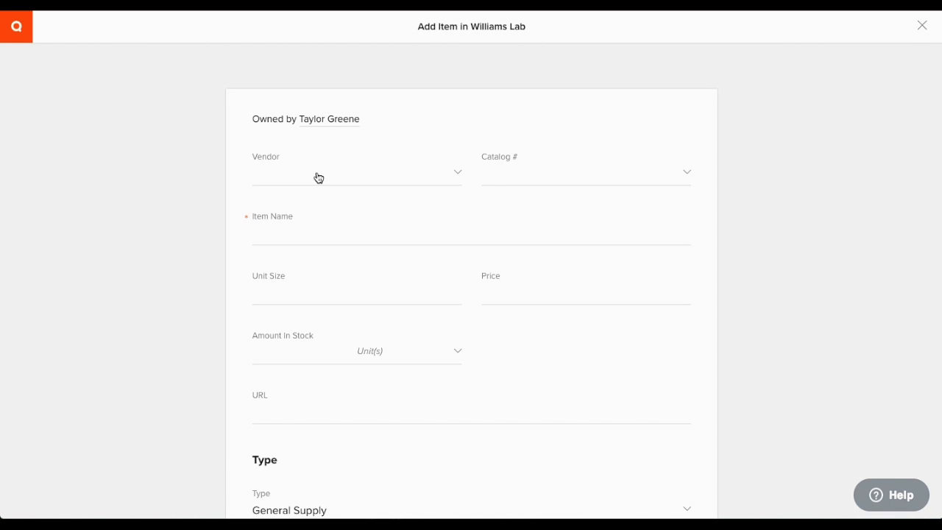
{"action": "left_click", "coordinate": [318, 178]}
{"action": "type", "text": "abca"}
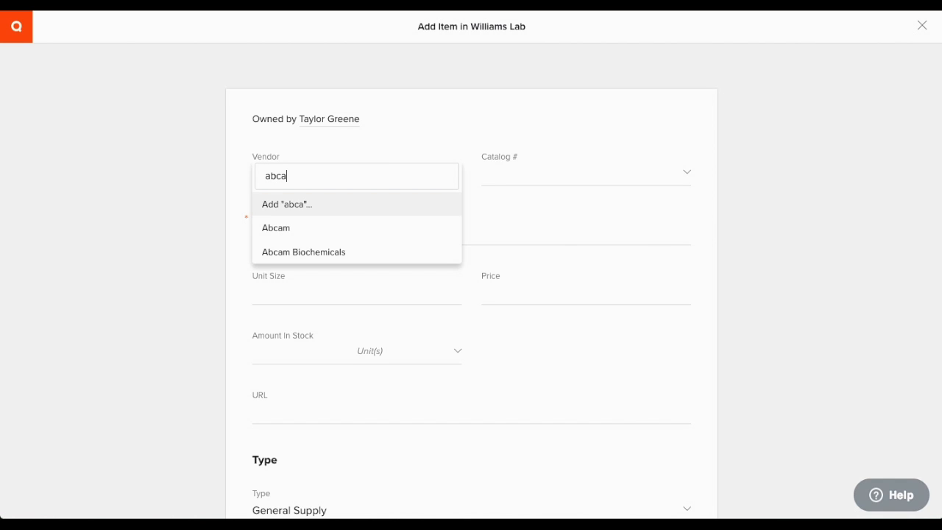
{"action": "type", "text": "m"}
{"action": "left_click", "coordinate": [318, 203]}
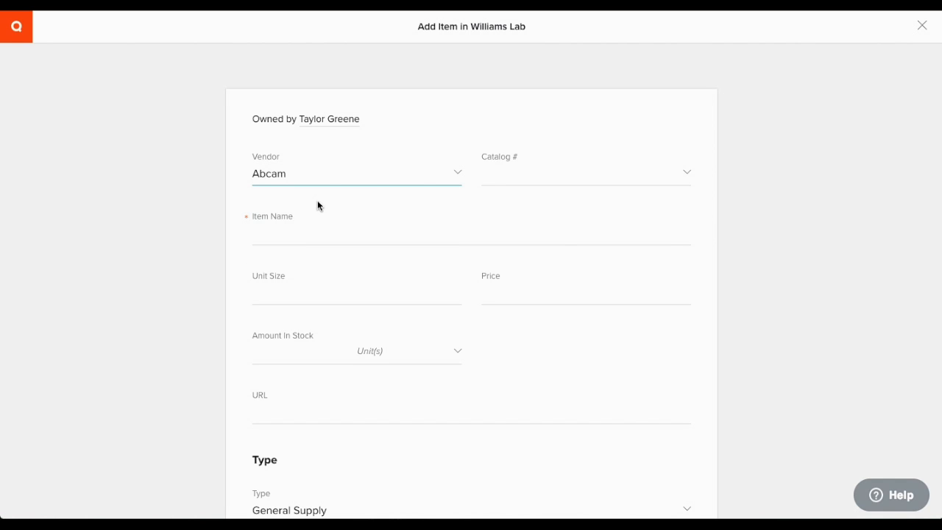
{"action": "left_click", "coordinate": [540, 177]}
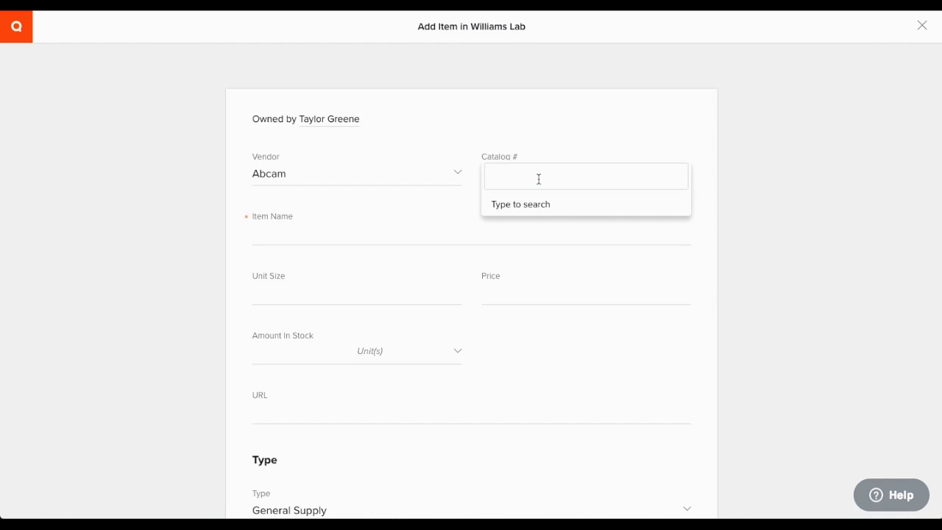
{"action": "type", "text": "ab34062"}
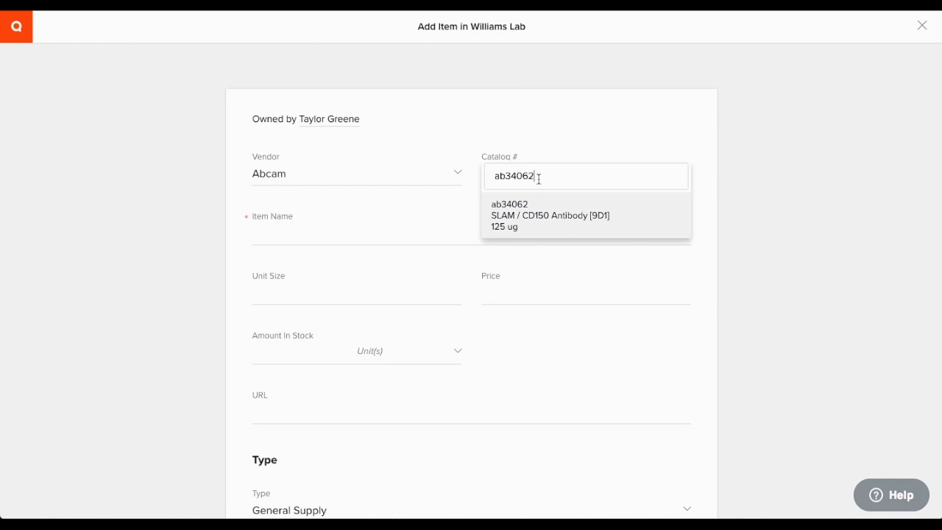
{"action": "left_click", "coordinate": [558, 225]}
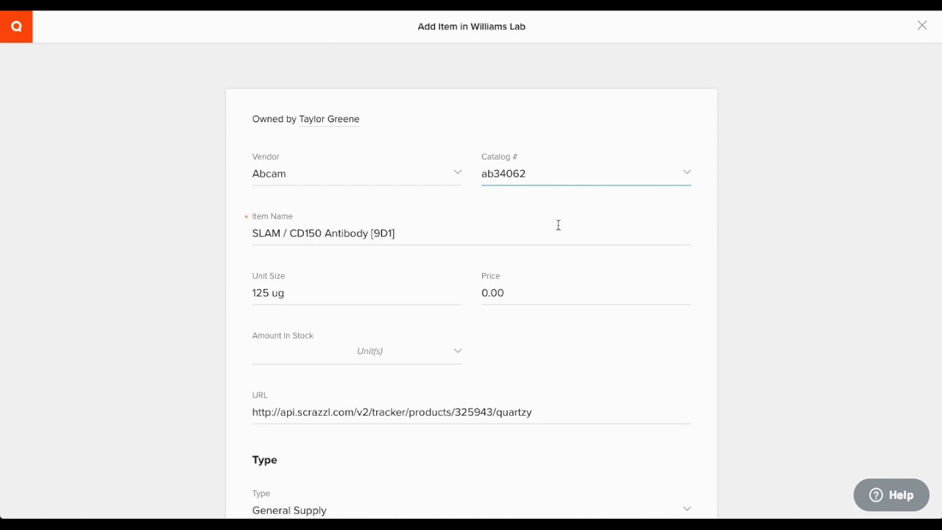
{"action": "scroll", "coordinate": [558, 225], "scroll_direction": "down", "scroll_amount": 3}
{"action": "scroll", "coordinate": [559, 225], "scroll_direction": "down", "scroll_amount": 3}
{"action": "scroll", "coordinate": [559, 225], "scroll_direction": "down", "scroll_amount": 2}
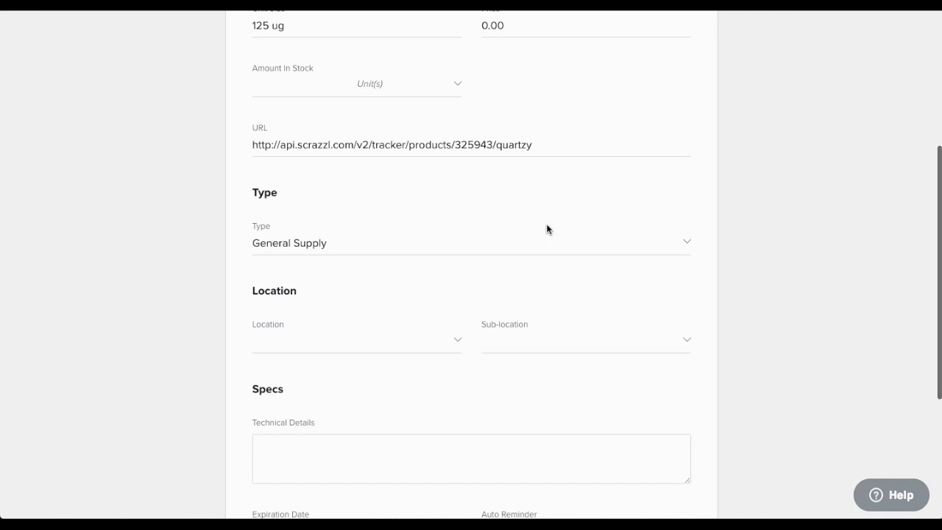
Step: Set the item type to Antibody and its clonality to Monoclonal
{"action": "left_click", "coordinate": [352, 251]}
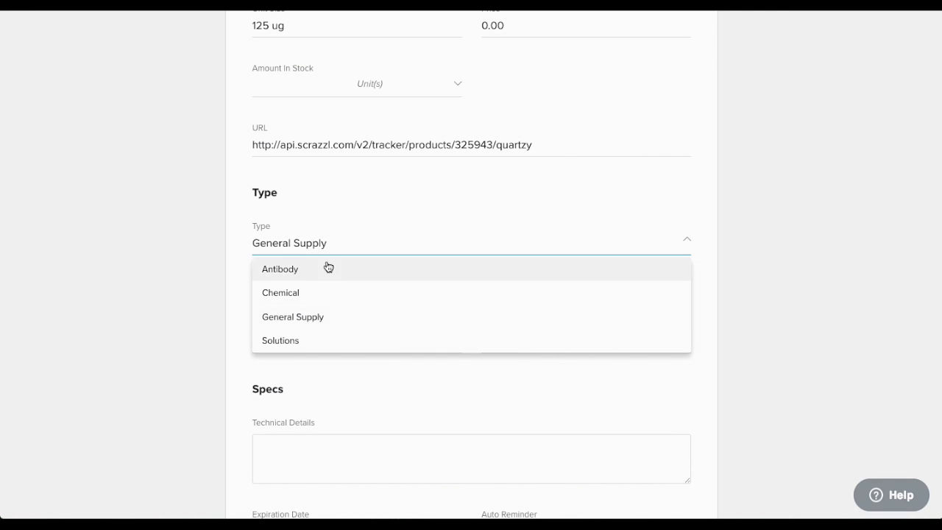
{"action": "left_click", "coordinate": [322, 270]}
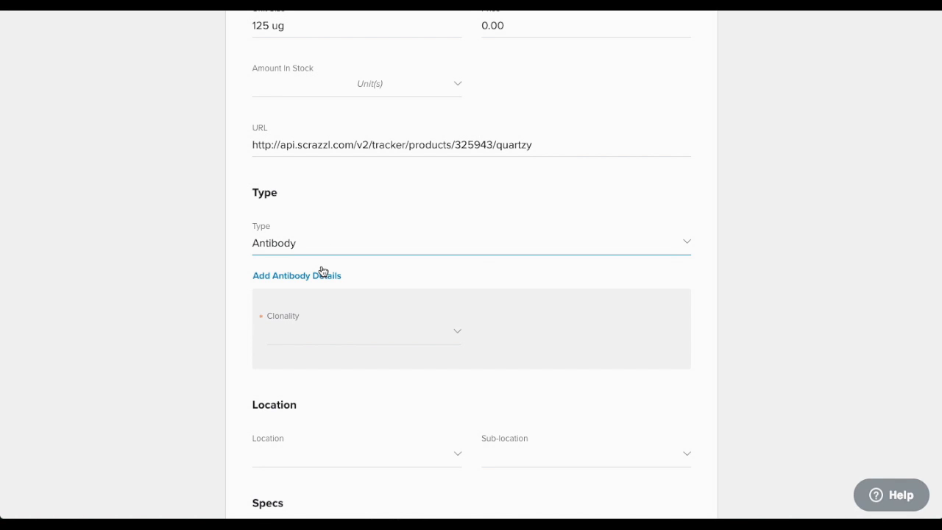
{"action": "scroll", "coordinate": [323, 271], "scroll_direction": "down", "scroll_amount": 1}
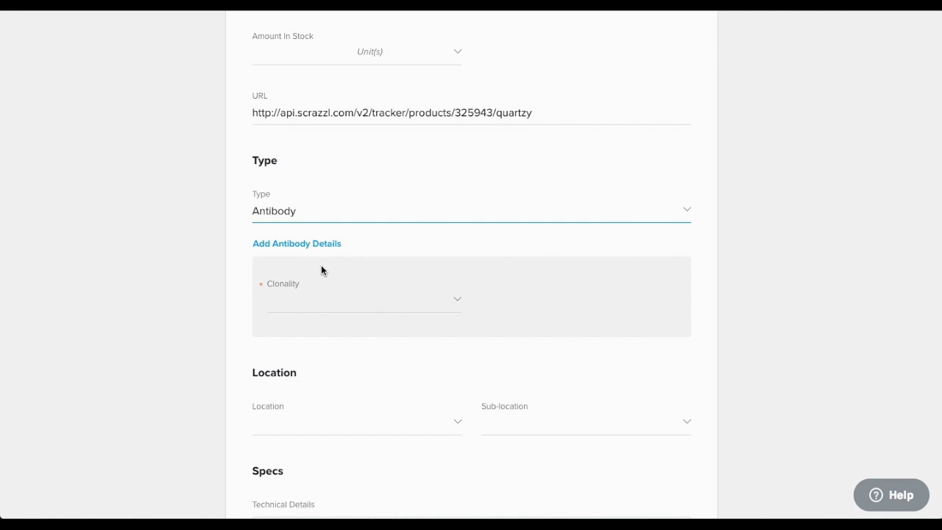
{"action": "left_click", "coordinate": [413, 306]}
{"action": "left_click", "coordinate": [392, 326]}
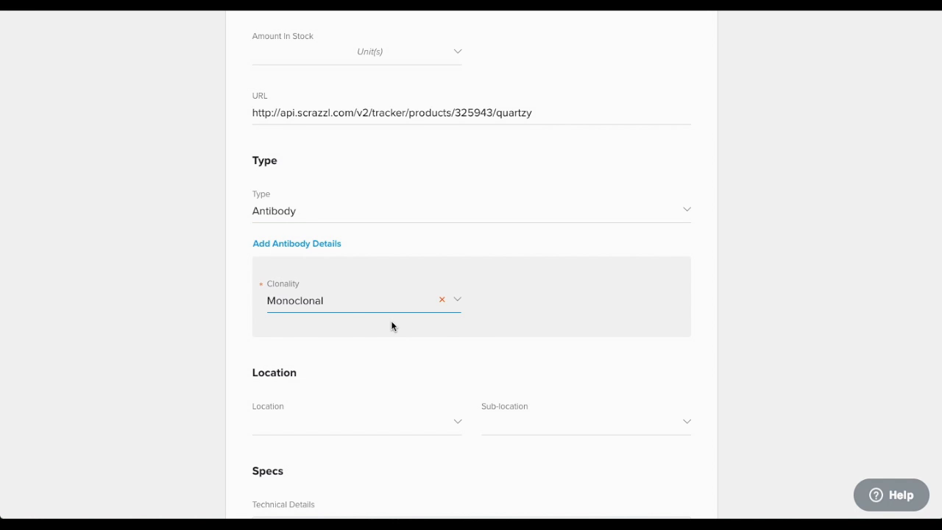
{"action": "scroll", "coordinate": [391, 326], "scroll_direction": "down", "scroll_amount": 3}
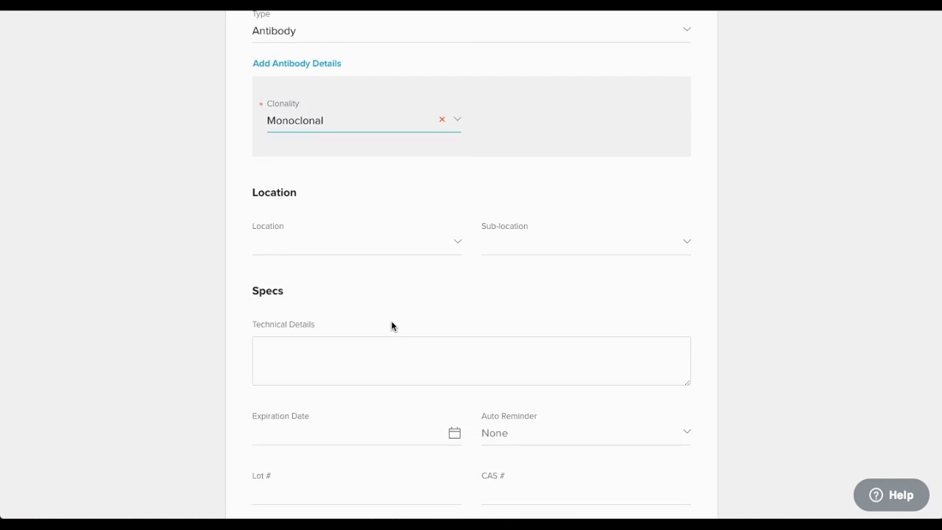
Step: Set location Freezer, sub-location Box 2 (after first picking Rack 1), position A1
{"action": "left_click", "coordinate": [380, 225]}
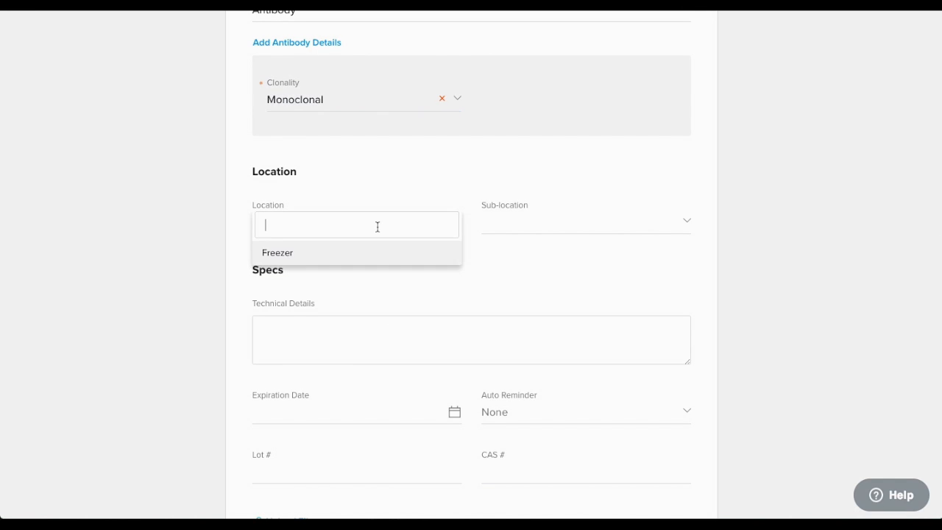
{"action": "left_click", "coordinate": [364, 252]}
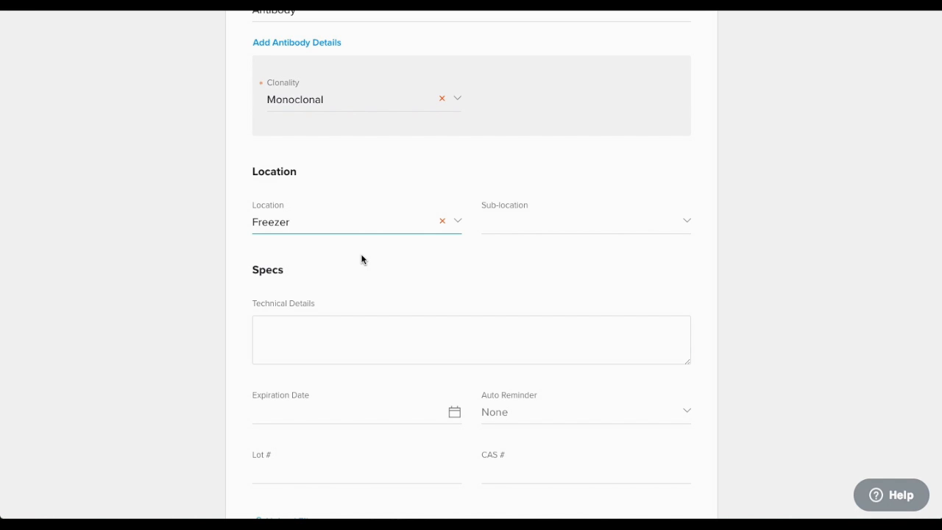
{"action": "left_click", "coordinate": [547, 225]}
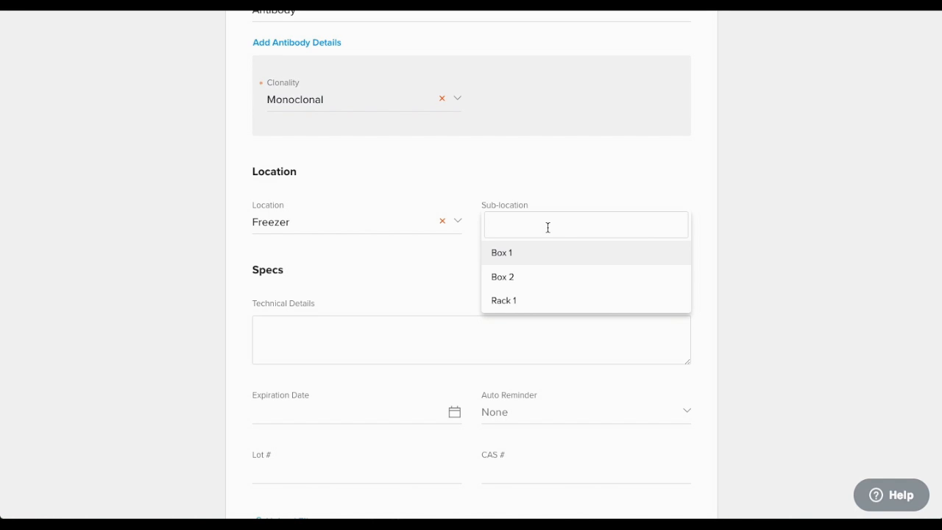
{"action": "left_click", "coordinate": [543, 304]}
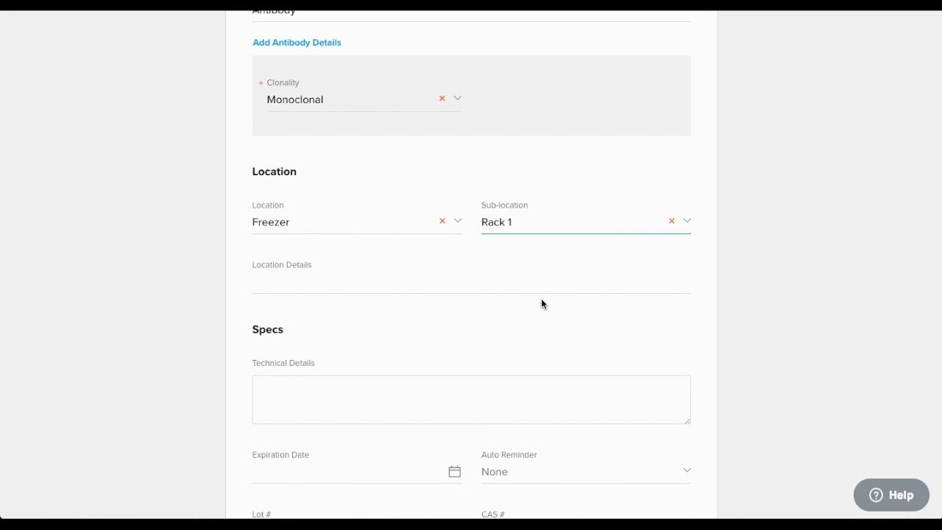
{"action": "left_click", "coordinate": [535, 226]}
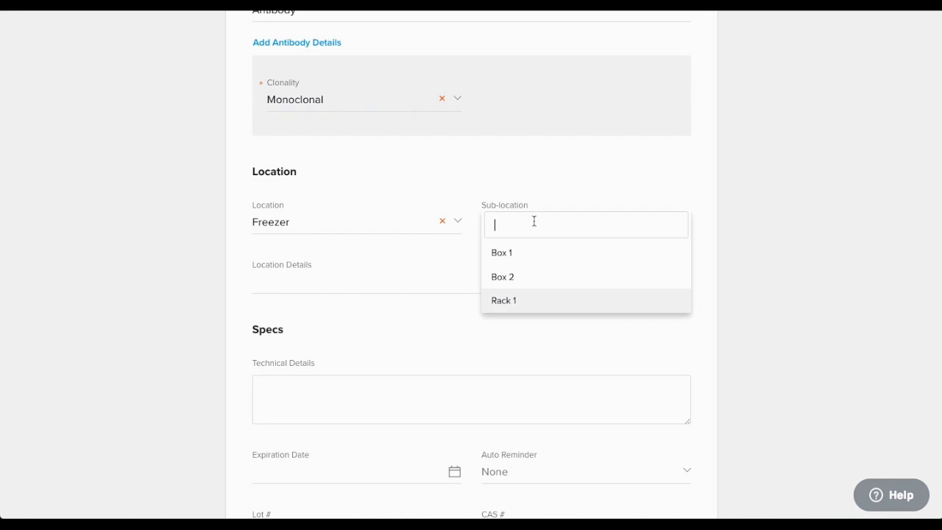
{"action": "left_click", "coordinate": [531, 277]}
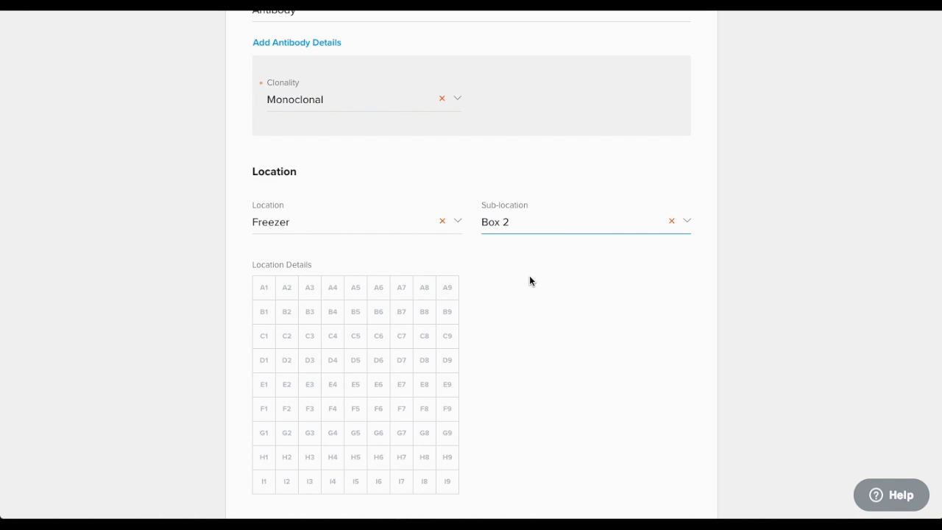
{"action": "left_click", "coordinate": [264, 288]}
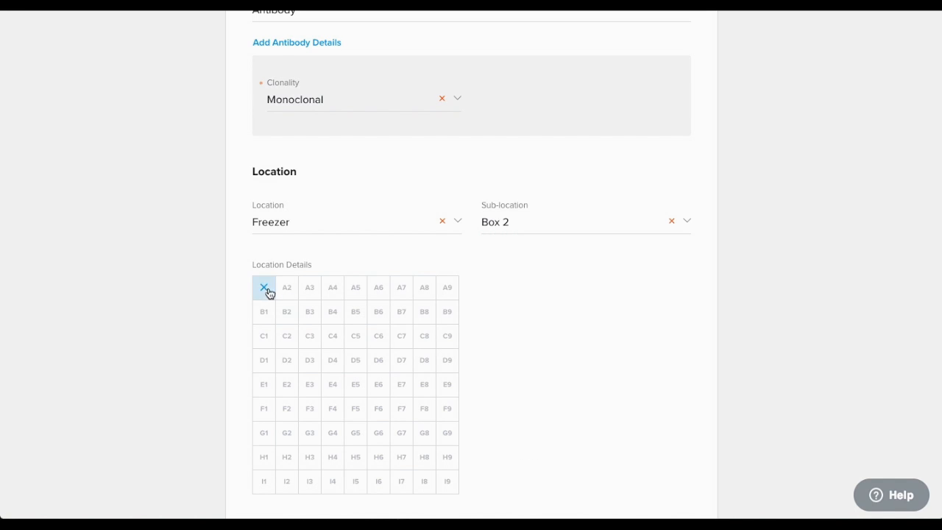
{"action": "scroll", "coordinate": [287, 292], "scroll_direction": "down", "scroll_amount": 5}
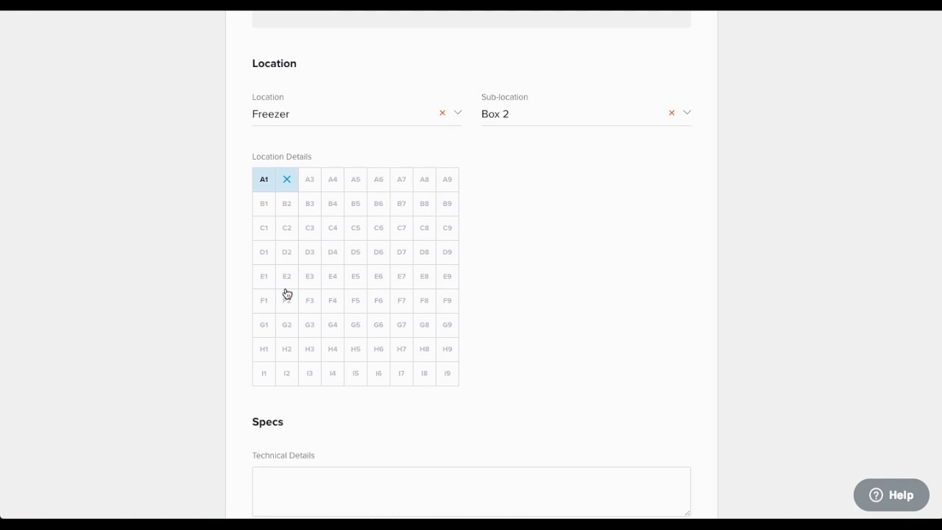
{"action": "scroll", "coordinate": [287, 293], "scroll_direction": "down", "scroll_amount": 3}
{"action": "scroll", "coordinate": [287, 292], "scroll_direction": "down", "scroll_amount": 4}
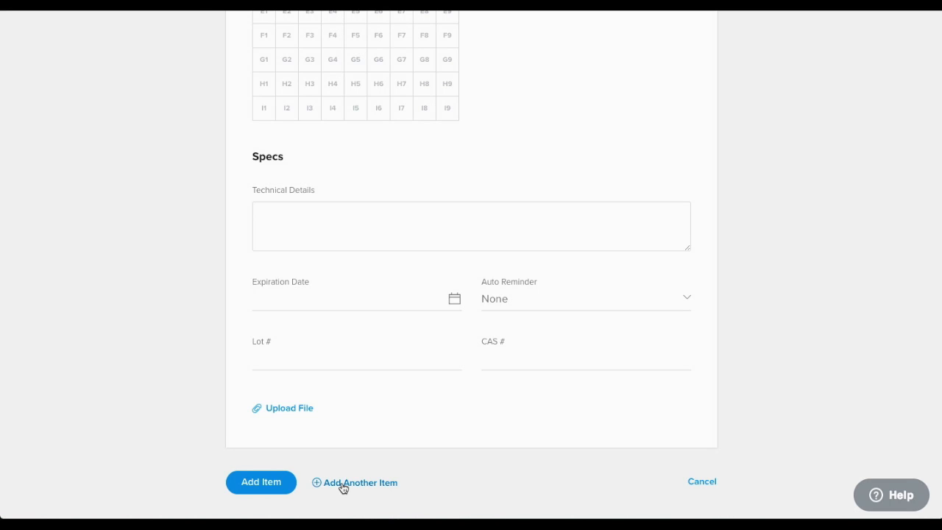
Step: Save the SLAM / CD150 Antibody [9D1] so it appears in the inventory list
{"action": "left_click", "coordinate": [291, 482]}
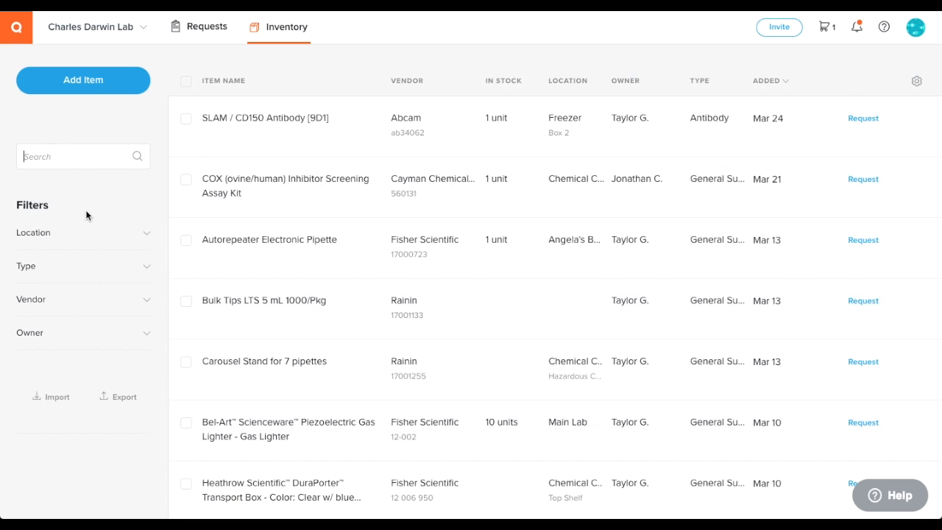
Step: Toggle the Location filter and move the Owner column after the Type column
{"action": "left_click", "coordinate": [88, 235]}
{"action": "left_click", "coordinate": [88, 239]}
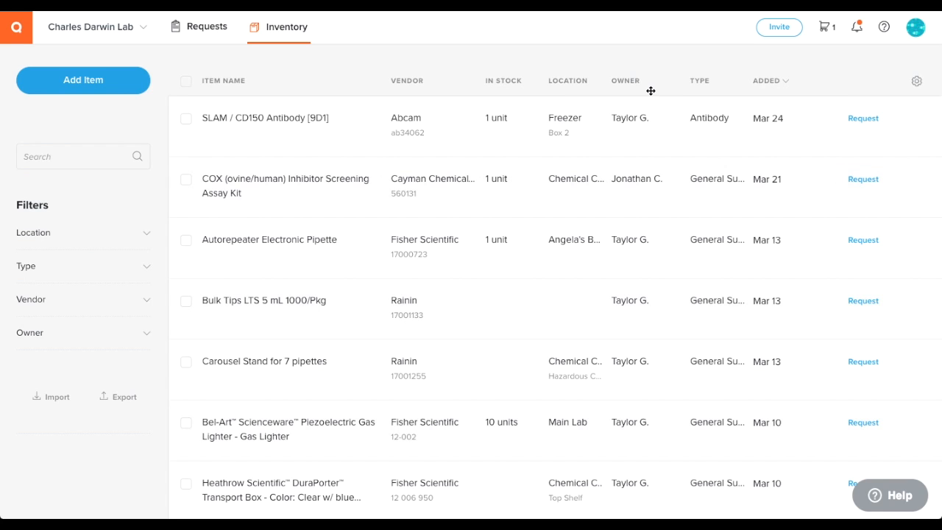
{"action": "left_click_drag", "start_coordinate": [651, 90], "coordinate": [755, 86]}
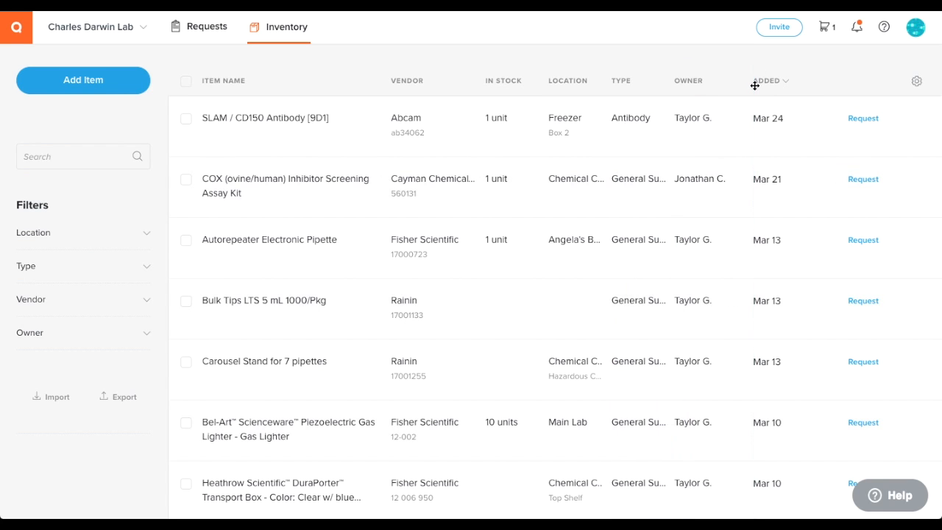
{"action": "left_click", "coordinate": [598, 140]}
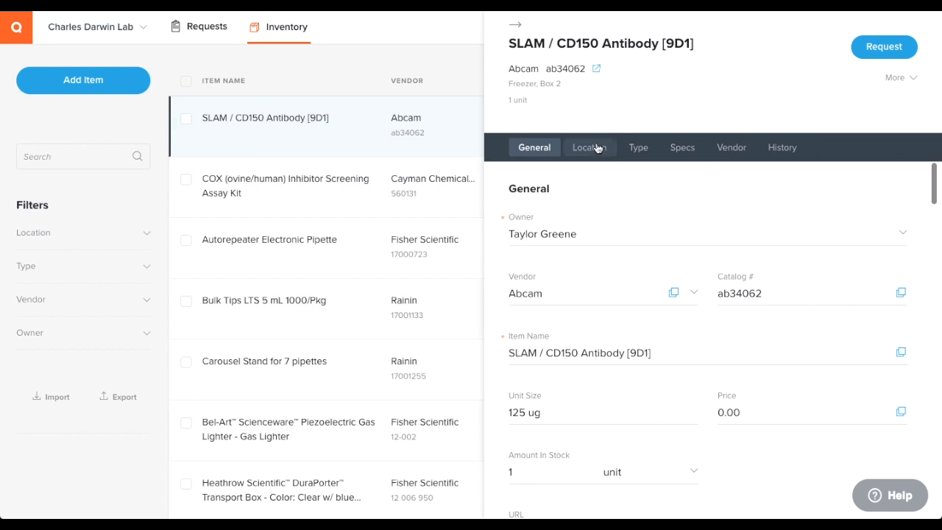
{"action": "left_click", "coordinate": [589, 147]}
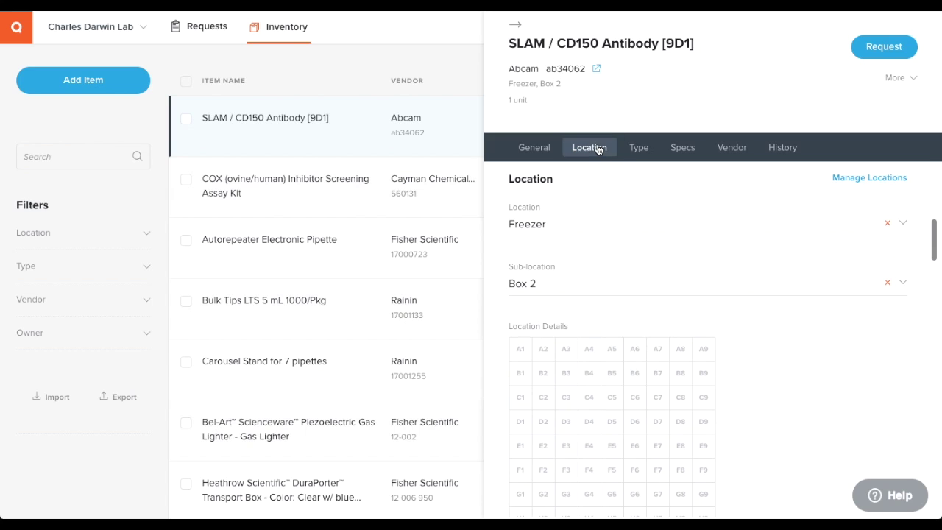
{"action": "left_click", "coordinate": [638, 148]}
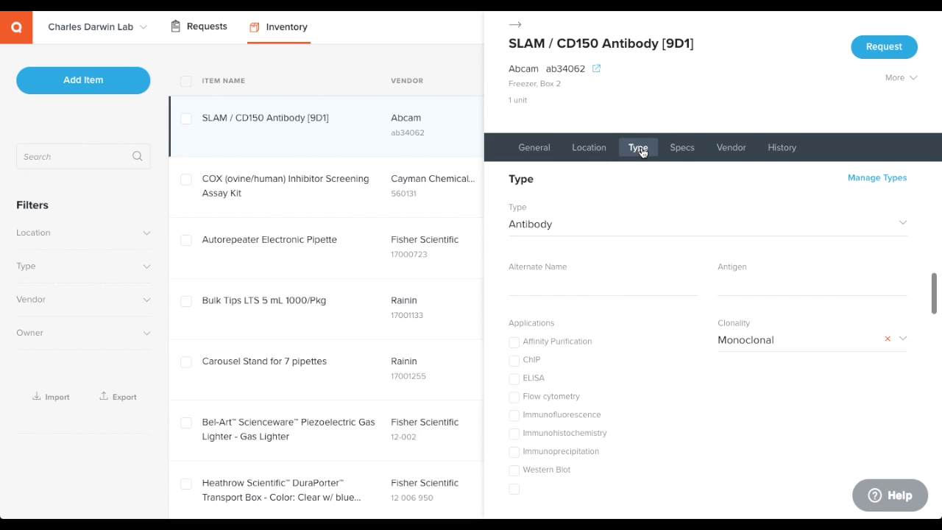
{"action": "left_click", "coordinate": [520, 30]}
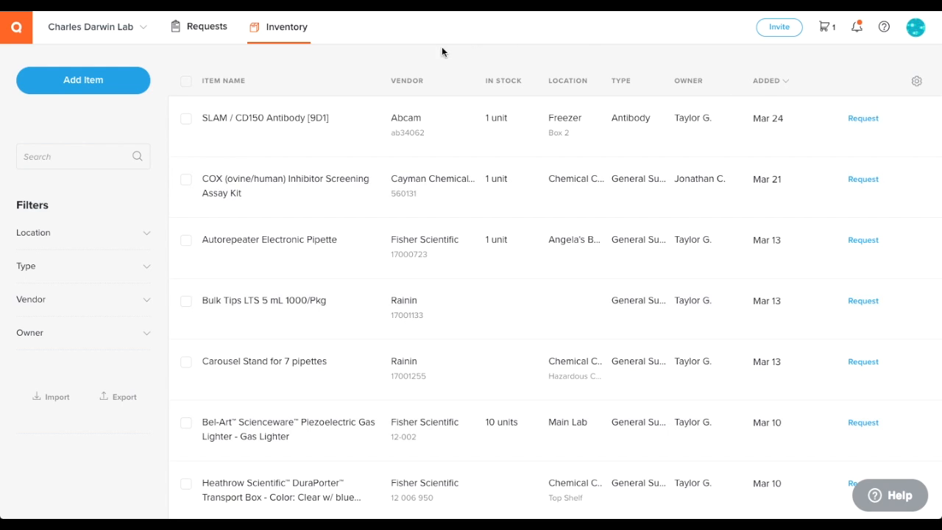
Step: Go to the lab's Requests section from the top navigation
{"action": "left_click", "coordinate": [208, 29]}
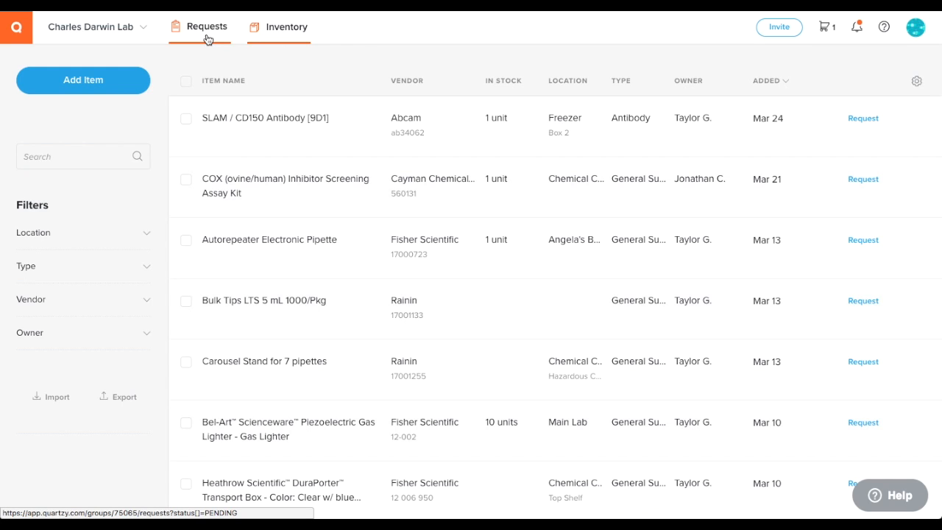